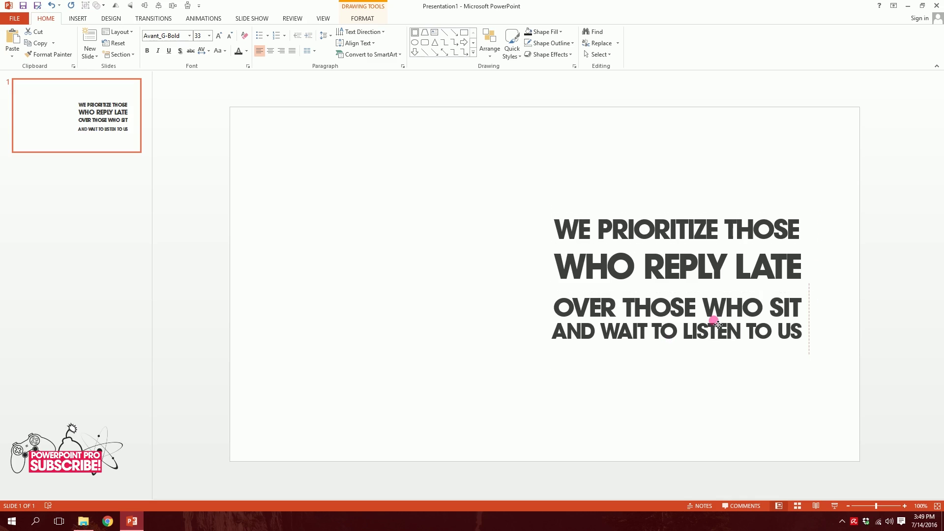
Nudge the first quote line down to close the gap above the second line.
left_click(717, 270)
left_click(719, 228)
left_click_drag(726, 213, 721, 227)
left_click(708, 272)
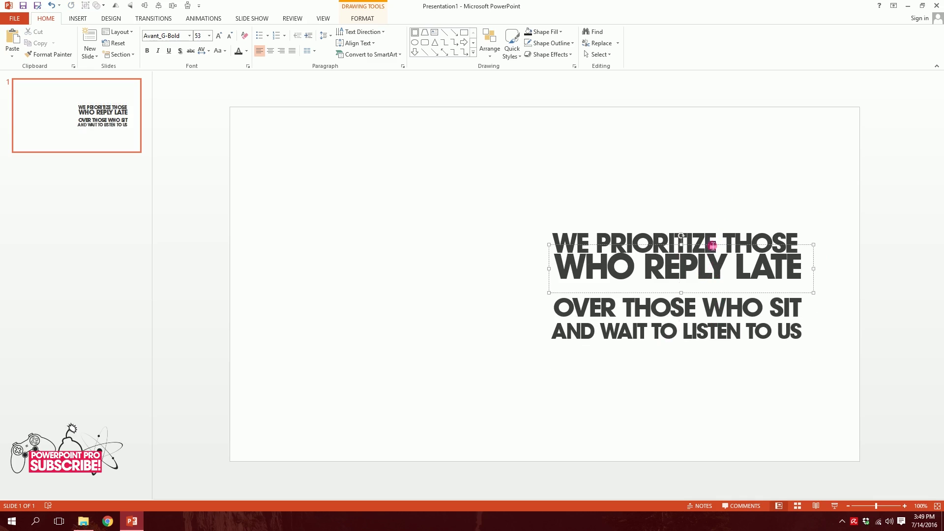
key("ctrl+z")
left_click(719, 221)
left_click_drag(719, 215, 716, 224)
left_click(456, 305)
Move the two lower quote lines up tight against the WHO REPLY LATE line.
left_click_drag(464, 277, 857, 468)
left_click_drag(679, 309, 679, 295)
left_click(858, 421)
left_click(457, 163)
Shift all four quote lines down and left, then nudge the last line right to align.
left_click_drag(704, 350, 929, 467)
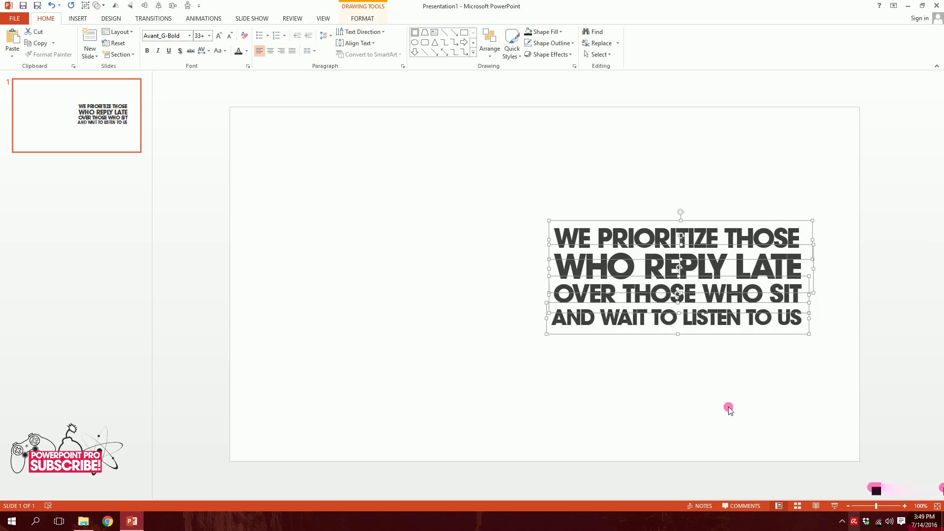
left_click_drag(744, 225, 732, 236)
left_click(417, 344)
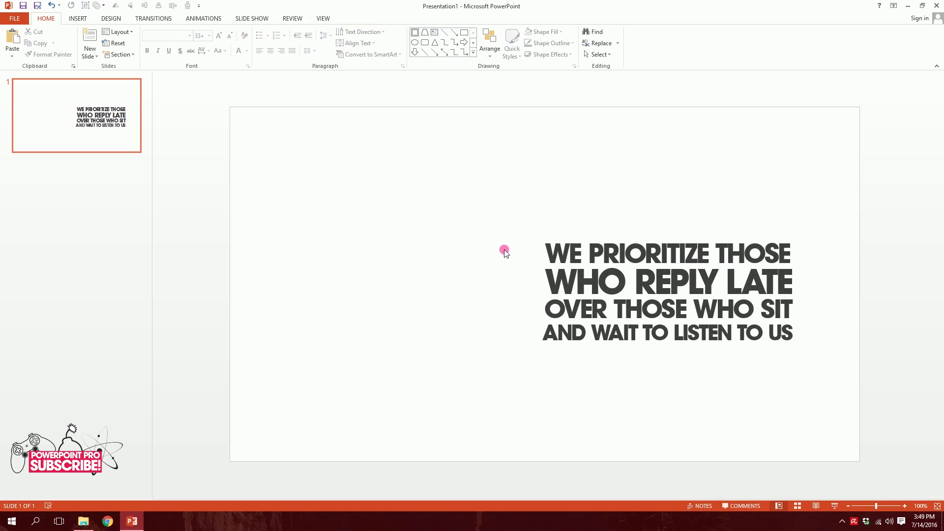
left_click(621, 336)
left_click_drag(756, 320, 757, 320)
left_click(687, 200)
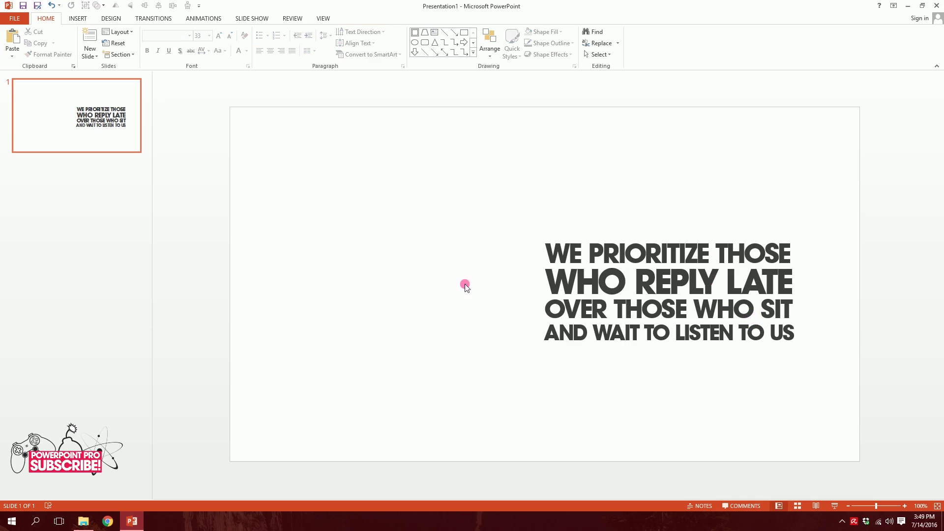
Draw a tall rounded rectangle on the slide's left with less rounded corners.
left_click(78, 19)
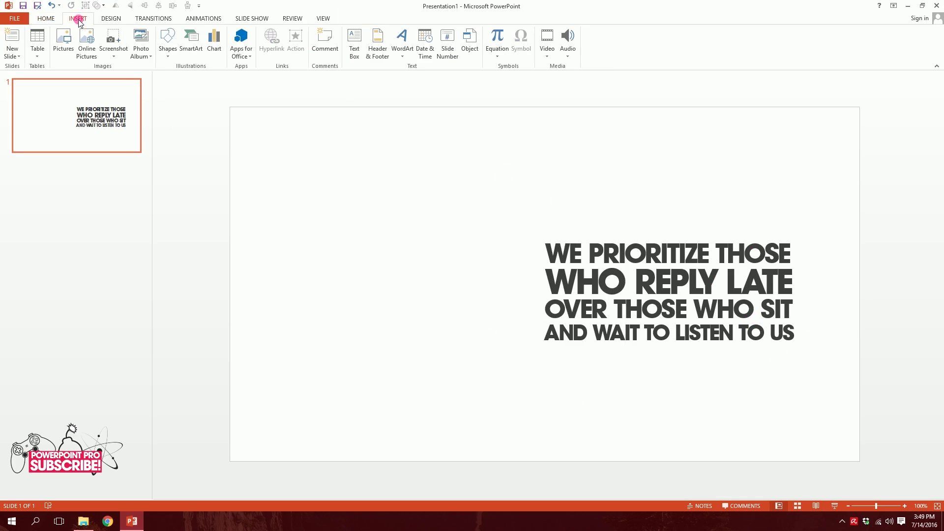
left_click(169, 58)
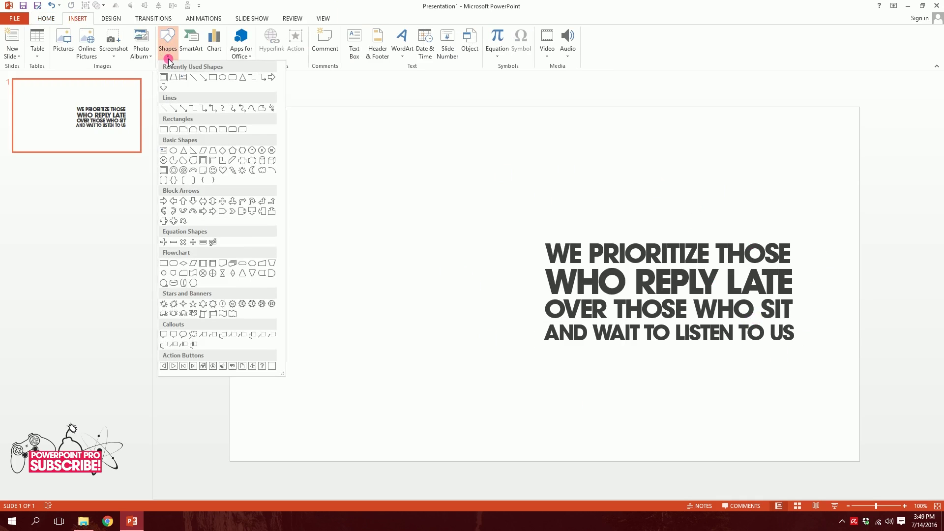
left_click(174, 131)
mouse_move(297, 159)
left_mouse_down()
mouse_move(390, 376)
mouse_move(442, 409)
left_mouse_up()
left_click_drag(320, 159, 301, 163)
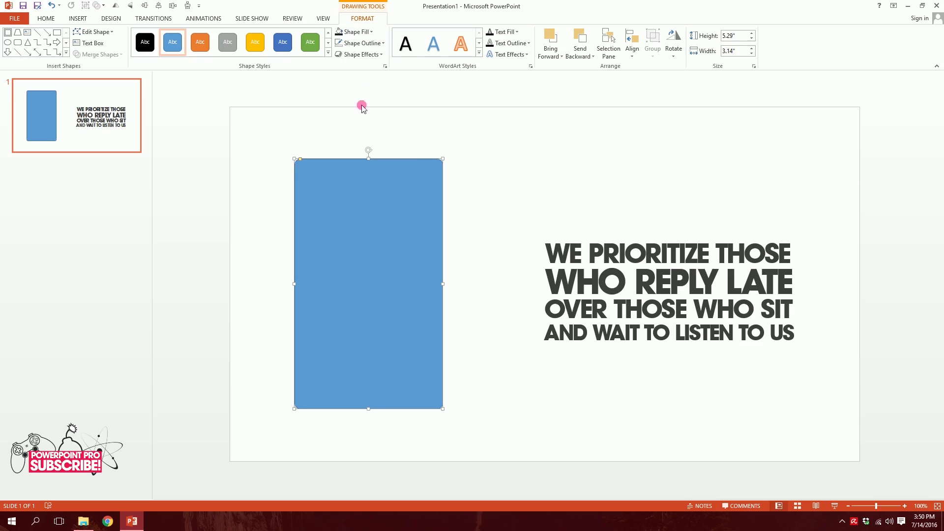
Give the rectangle a white fill and a dark grey 4½ pt outline.
left_click(353, 31)
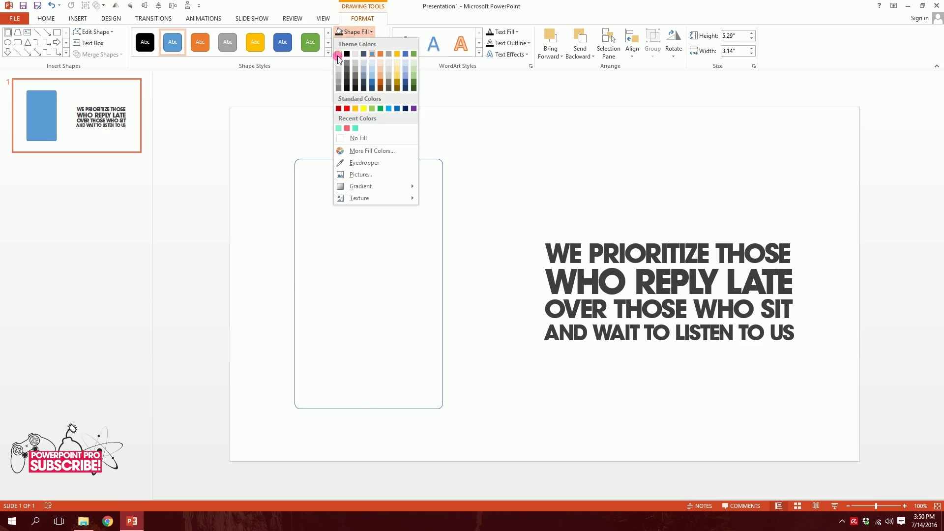
left_click(338, 55)
left_click(359, 43)
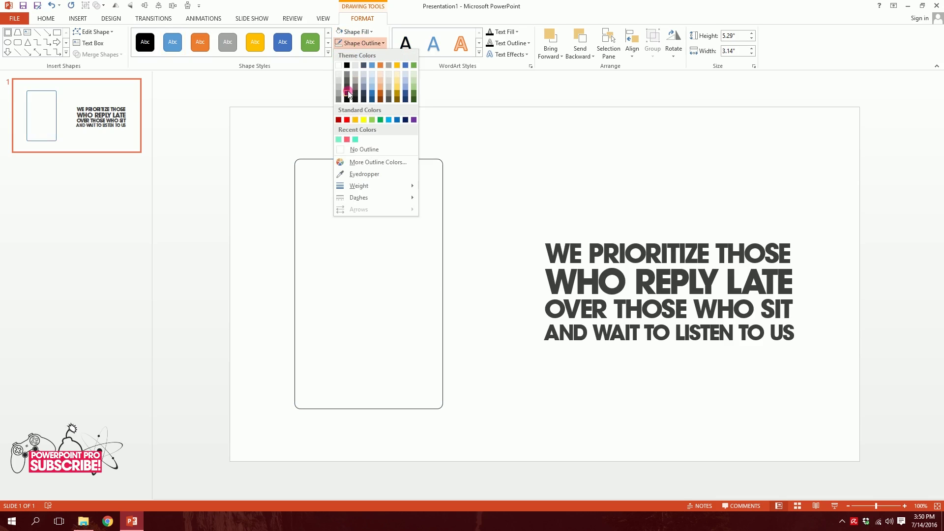
left_click(347, 89)
left_click(363, 43)
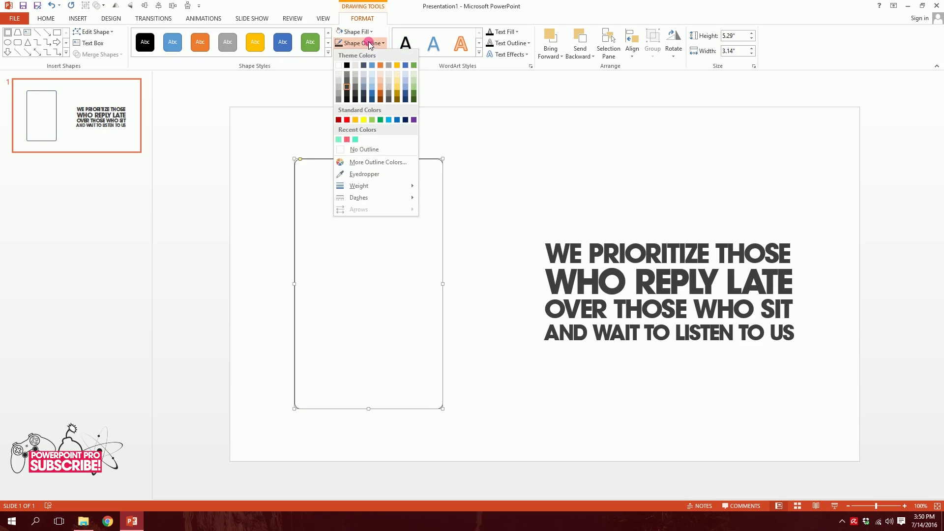
mouse_move(363, 187)
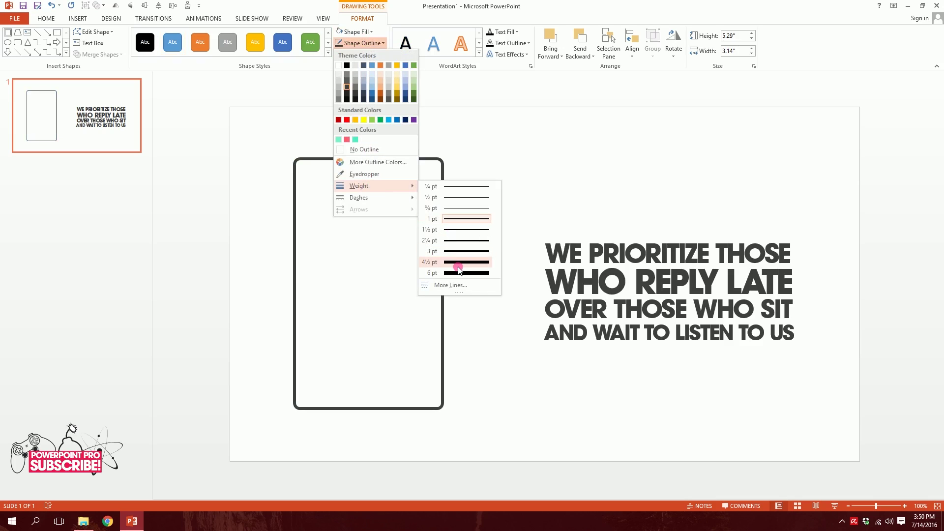
left_click(458, 267)
left_click(471, 186)
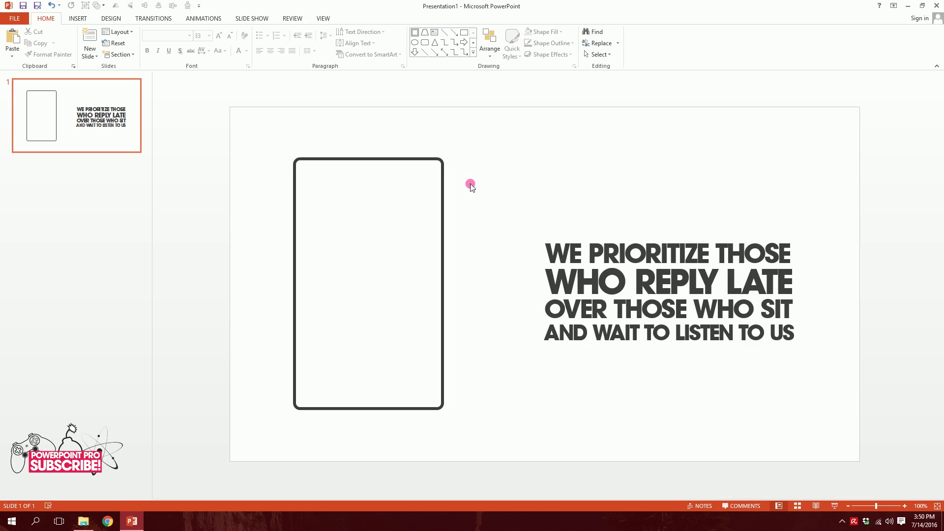
Duplicate the frame and shrink the copy into an inner screen centred in the phone.
left_click(380, 167)
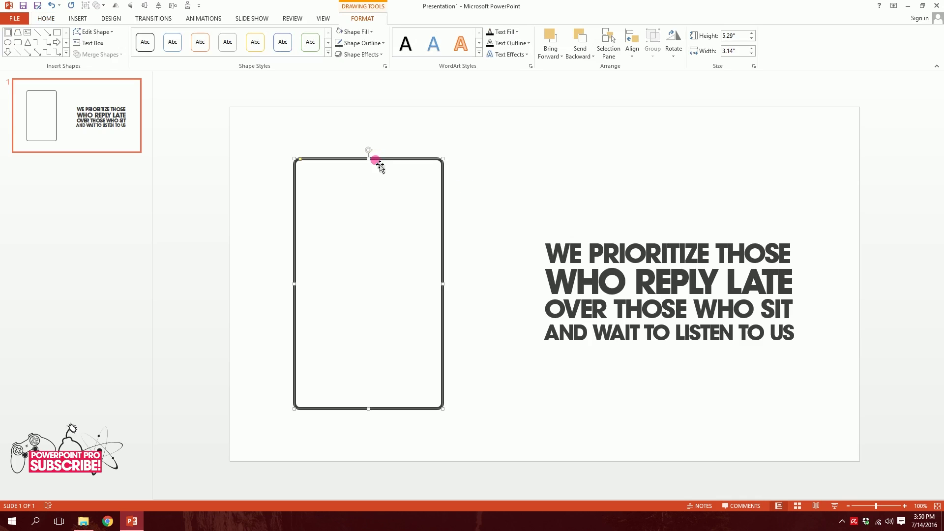
key("ctrl+d")
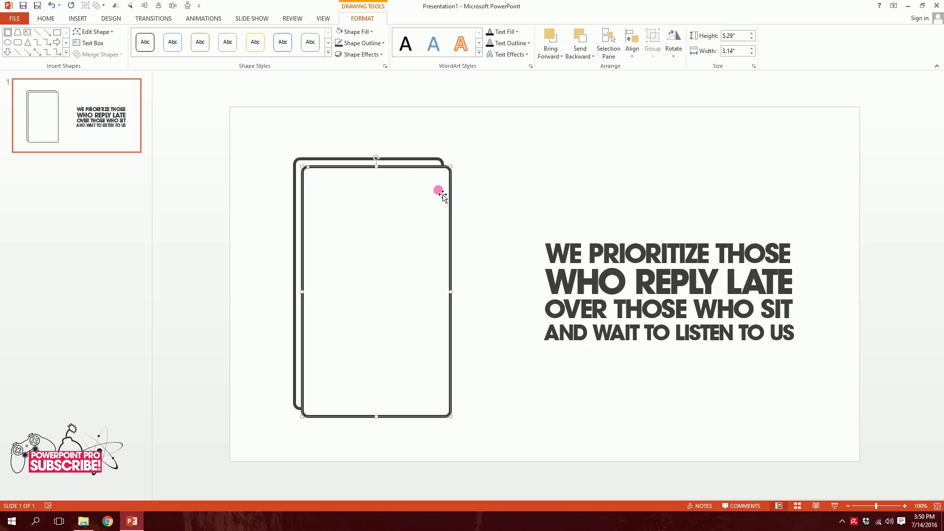
left_click_drag(455, 168, 435, 223)
left_click_drag(385, 330, 390, 294)
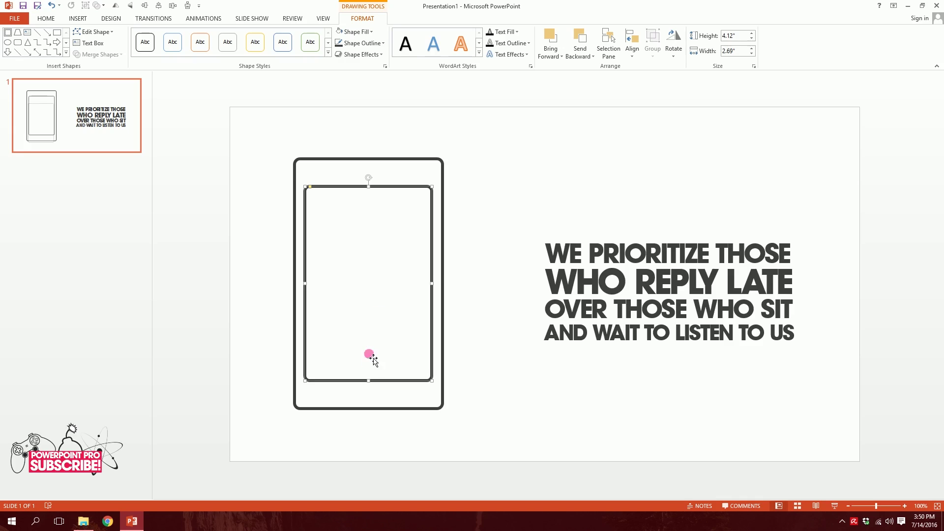
left_click(456, 357)
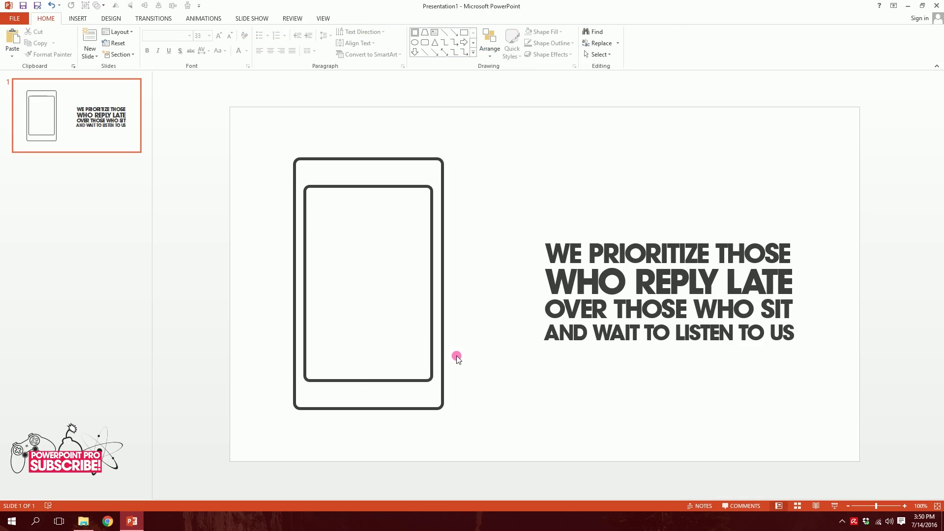
Duplicate the screen and round it into a thin pill-shaped speaker slot at the top.
left_click(384, 192)
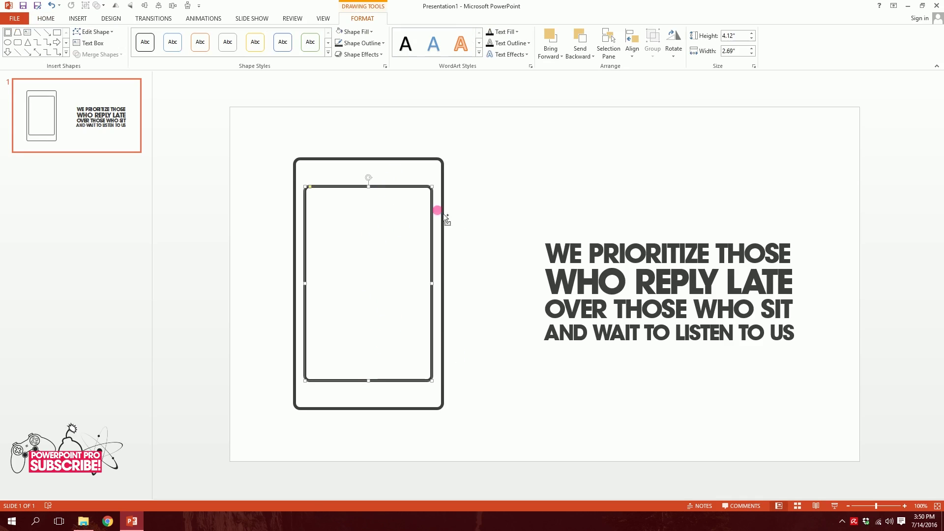
key("ctrl+d")
left_click_drag(445, 389, 580, 203)
mouse_move(456, 124)
left_mouse_down()
mouse_move(573, 129)
mouse_move(538, 185)
mouse_move(515, 200)
mouse_move(392, 175)
left_mouse_up()
left_click(582, 123)
left_click(487, 200)
Add a round home button below the phone screen.
left_click(352, 342)
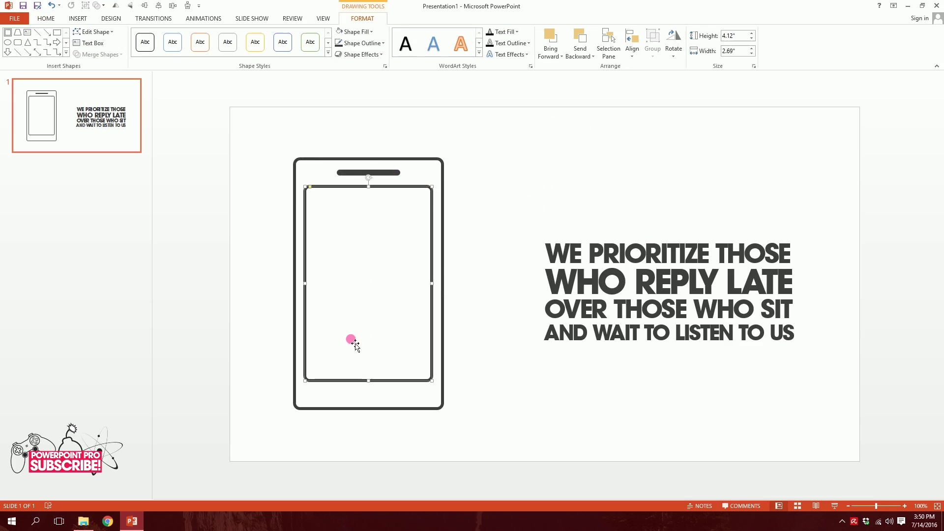
left_click(388, 173)
left_click_drag(392, 178, 368, 399)
left_click(374, 413)
left_click(503, 370)
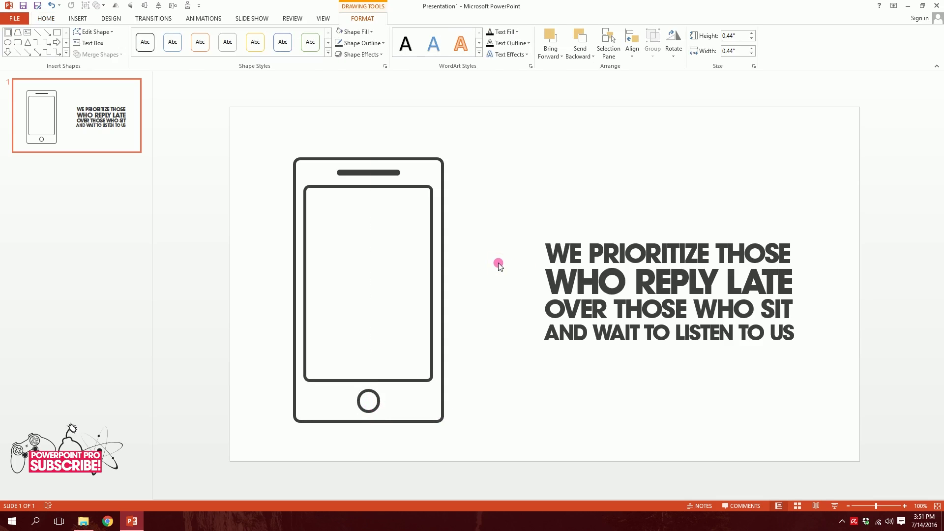
Centre the home button and draw a Round Same Side Corner Rectangle above the quote.
left_click(269, 172)
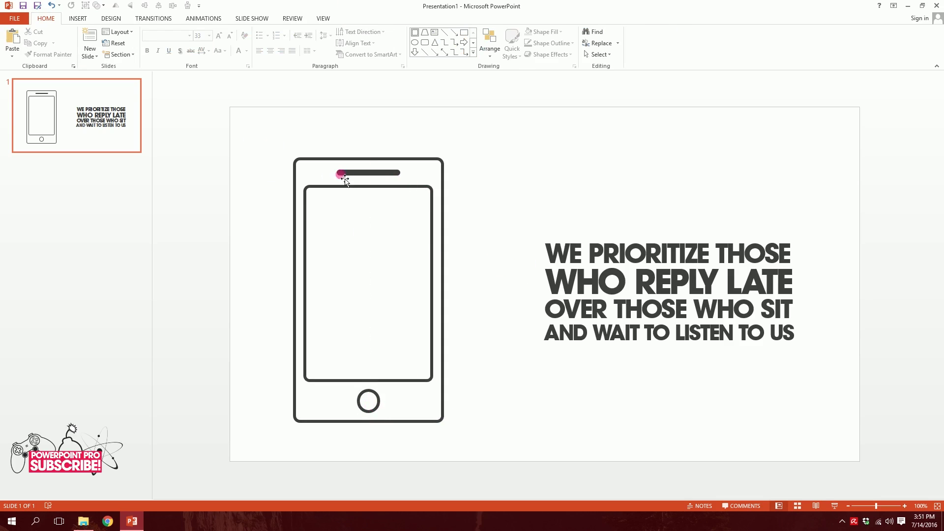
left_click(79, 18)
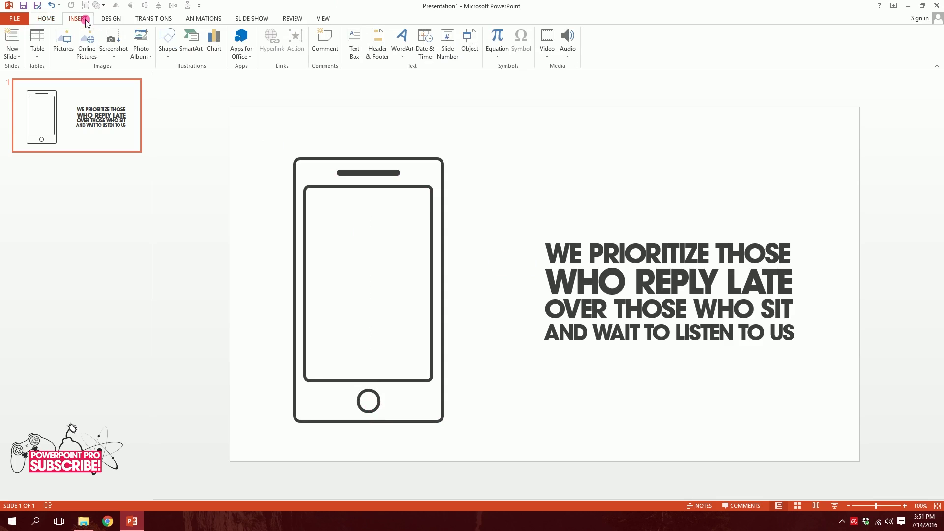
left_click(166, 54)
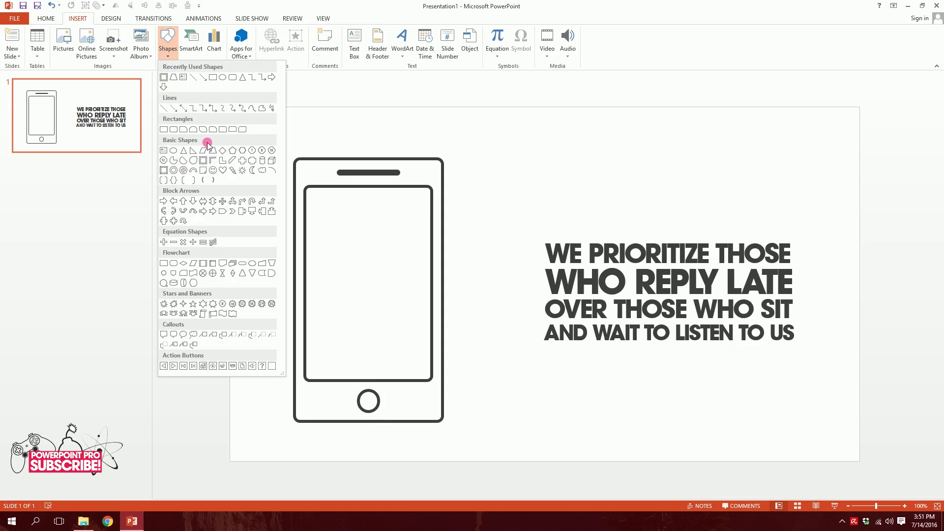
left_click(231, 129)
left_click_drag(552, 206, 699, 139)
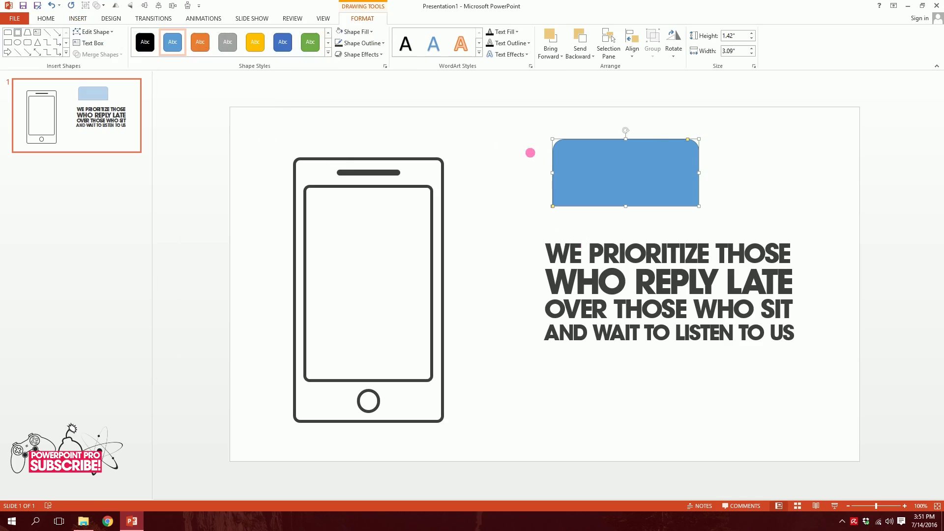
Copy the speaker bar's outline style onto the new rectangle with Format Painter.
left_click(388, 173)
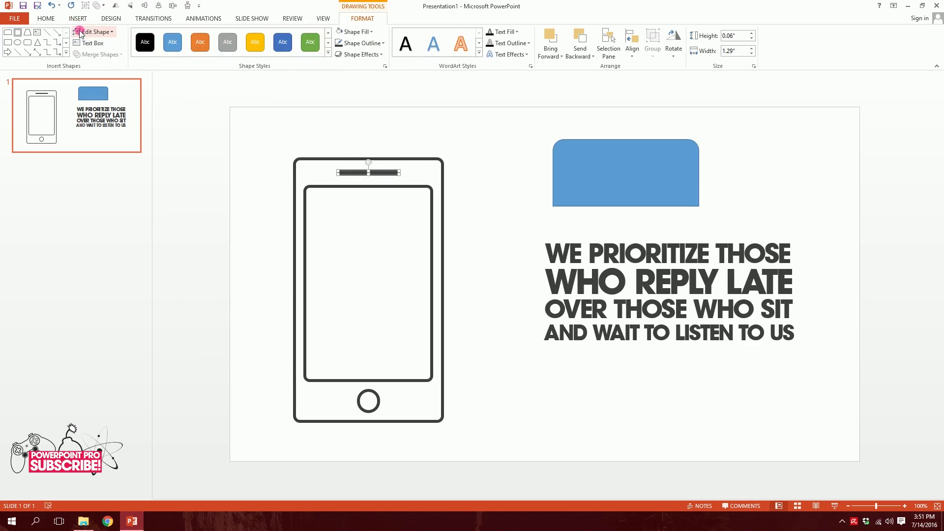
left_click(47, 19)
left_click(49, 54)
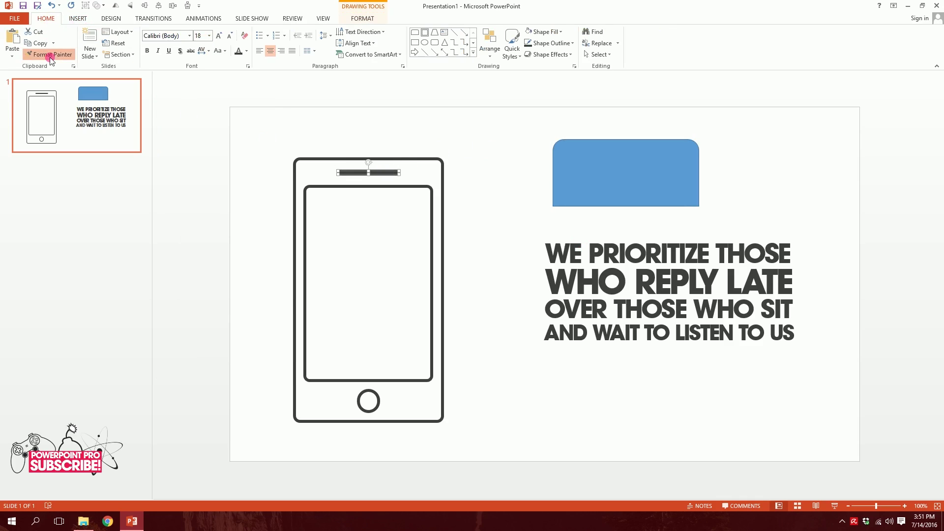
left_click(620, 175)
Rotate the rectangle 90° and shrink it into a thin bar on the phone's right edge.
left_click(626, 136)
left_click(691, 142)
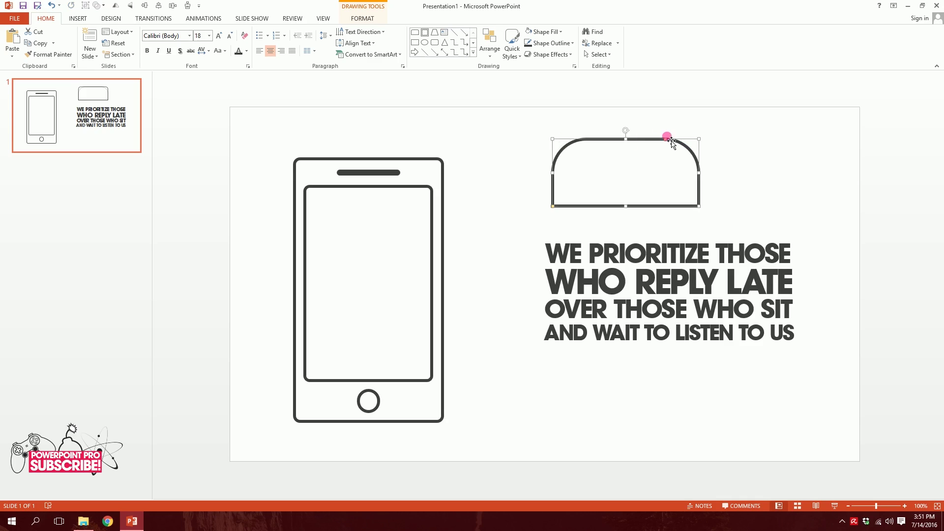
left_click_drag(625, 131, 698, 183)
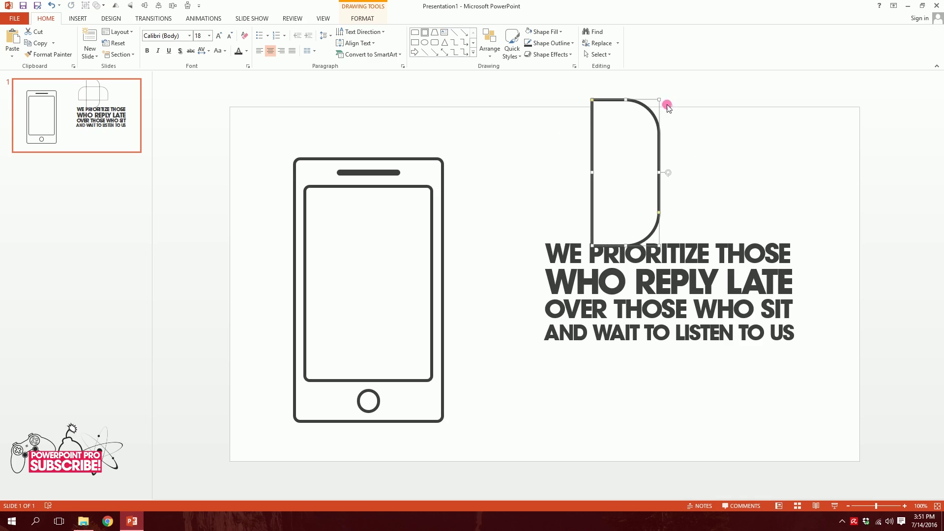
left_click_drag(662, 100, 447, 191)
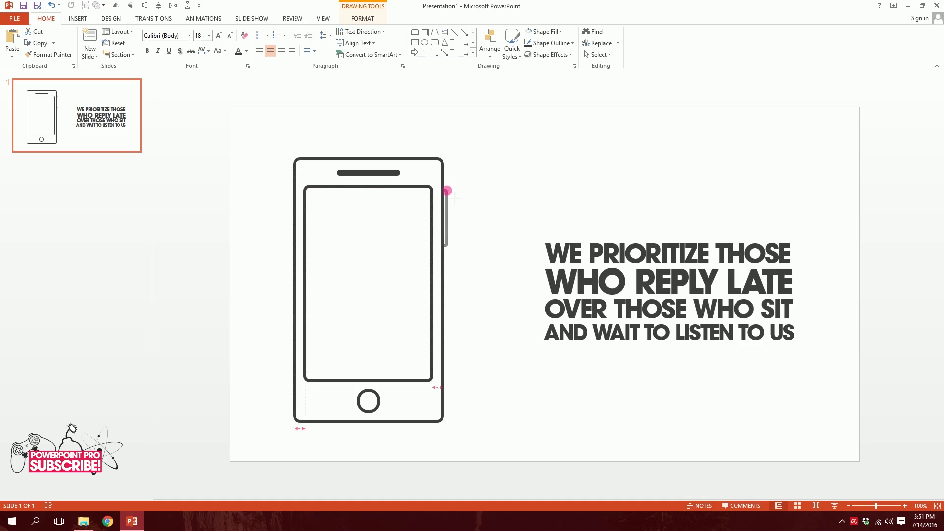
left_click(451, 263)
Ctrl-drag a second side button lower along the phone's right edge.
left_click(447, 226)
left_click_drag(448, 209, 447, 276)
left_click_drag(504, 155, 480, 330)
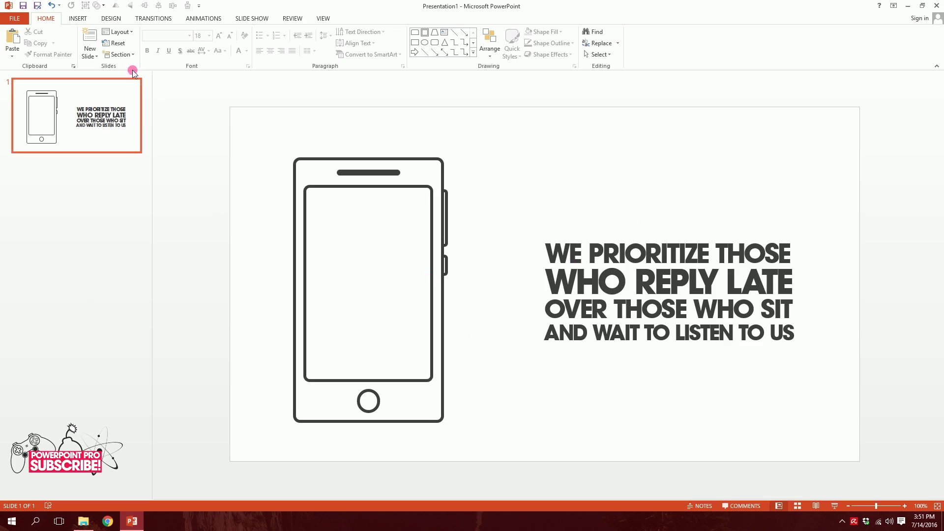
left_click(78, 19)
left_click(169, 48)
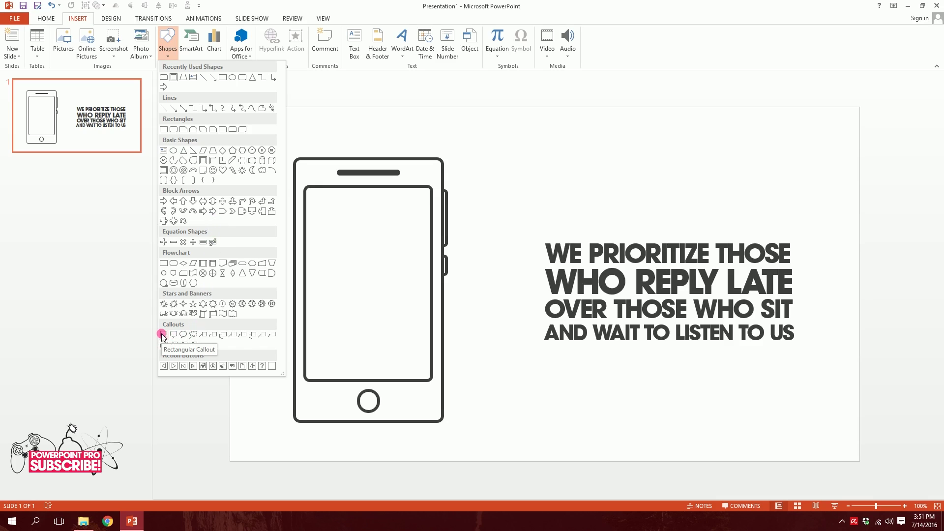
Draw a thin rectangle near the top of the phone screen and a small right triangle.
left_click(164, 130)
mouse_move(322, 223)
left_mouse_down()
mouse_move(403, 201)
mouse_move(411, 217)
left_mouse_up()
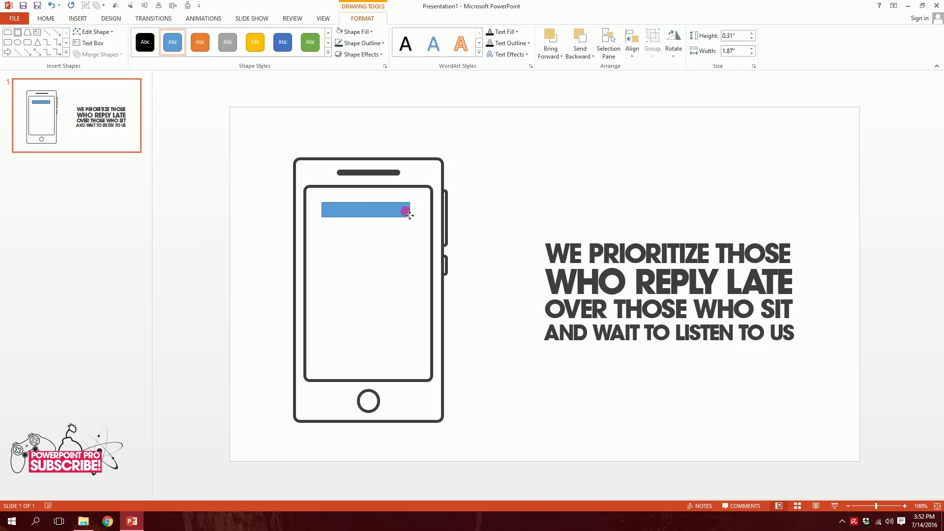
left_click(72, 20)
left_click(167, 43)
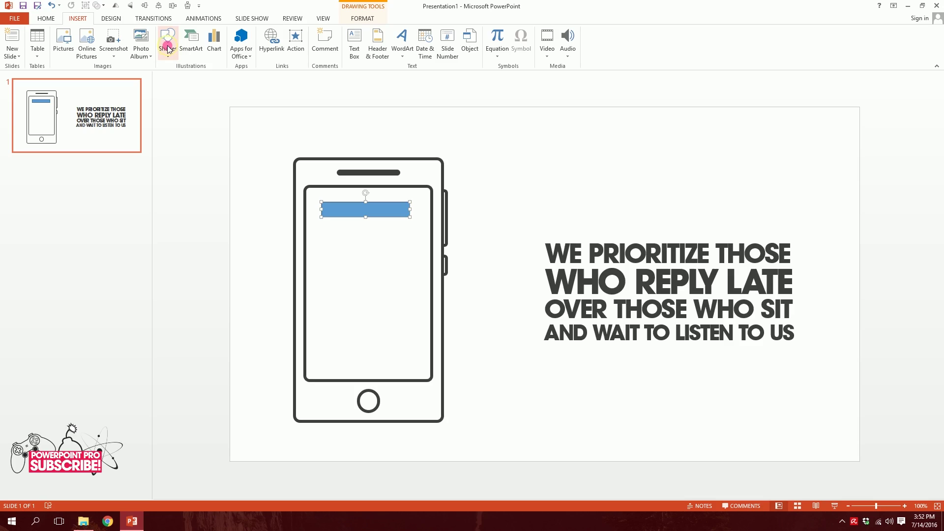
left_click(190, 147)
left_click_drag(232, 213, 269, 248)
Rotate, move and shorten the triangle into a tail under the bar's left end.
mouse_move(248, 200)
left_mouse_down()
mouse_move(277, 254)
mouse_move(276, 234)
left_mouse_up()
left_click_drag(229, 212, 331, 212)
left_click_drag(347, 243, 347, 211)
left_click(483, 200)
Merge the bar and triangle into one speech bubble with Merge Shapes > Union.
left_click_drag(226, 189, 433, 246)
left_click(100, 54)
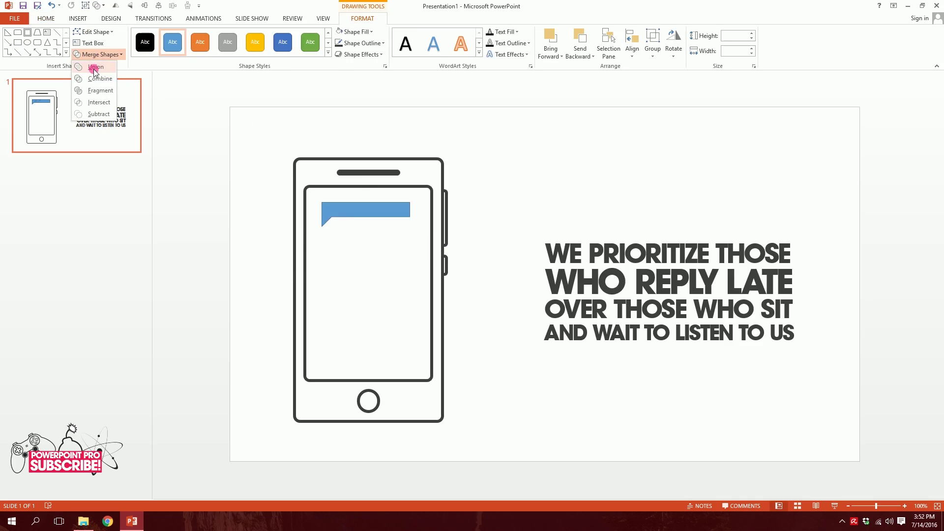
left_click(96, 73)
left_click(368, 172)
Apply the speaker bar's dark outline style to the speech bubble with Format Painter.
left_click(45, 18)
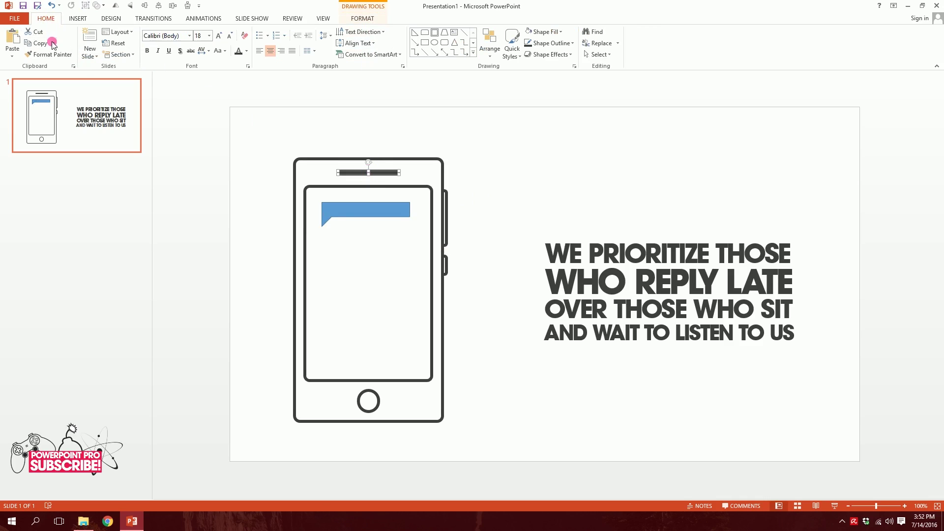
left_click(52, 54)
left_click(367, 209)
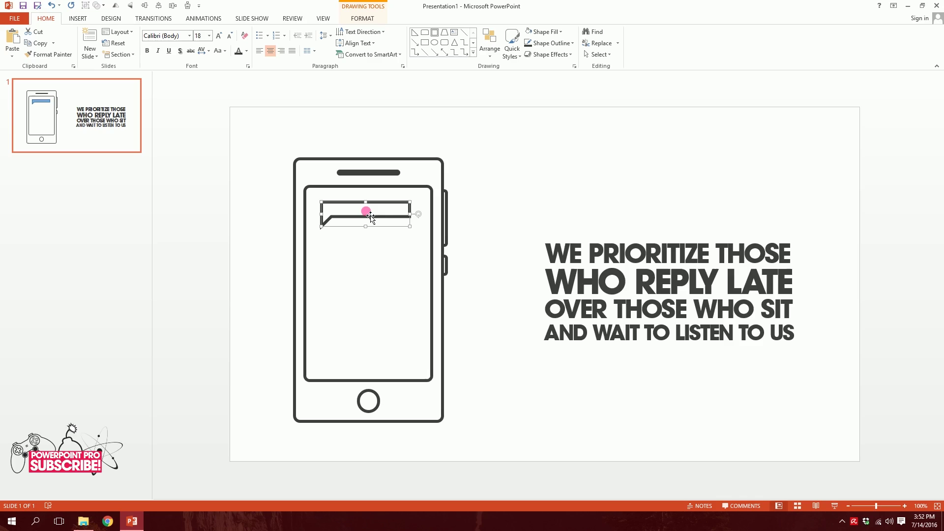
Duplicate the bubble below and flip the copy horizontally so its tail points right.
left_click_drag(397, 215, 403, 246)
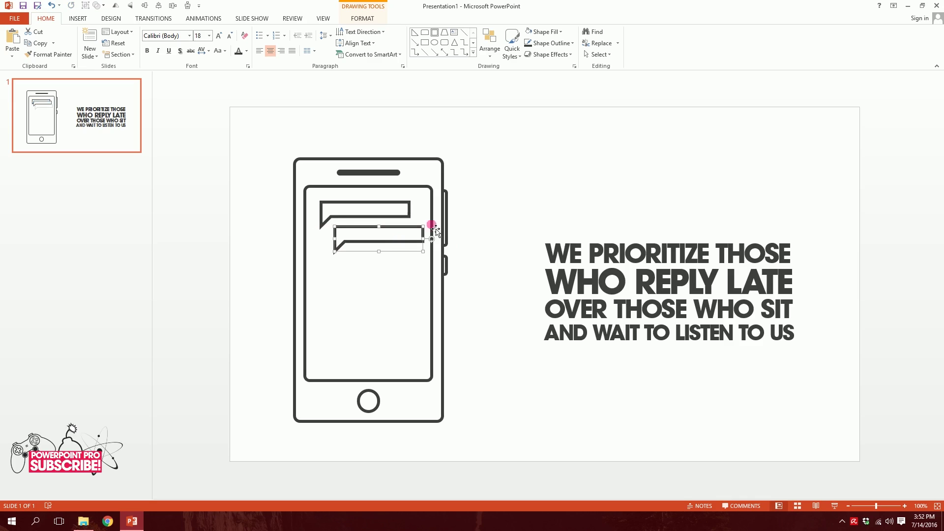
left_click(358, 19)
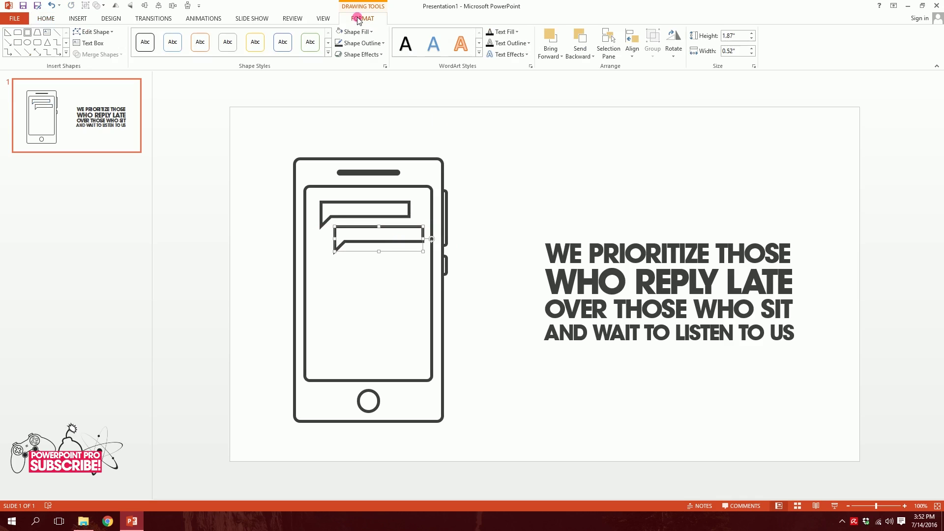
left_click(673, 52)
left_click(698, 104)
left_click(499, 211)
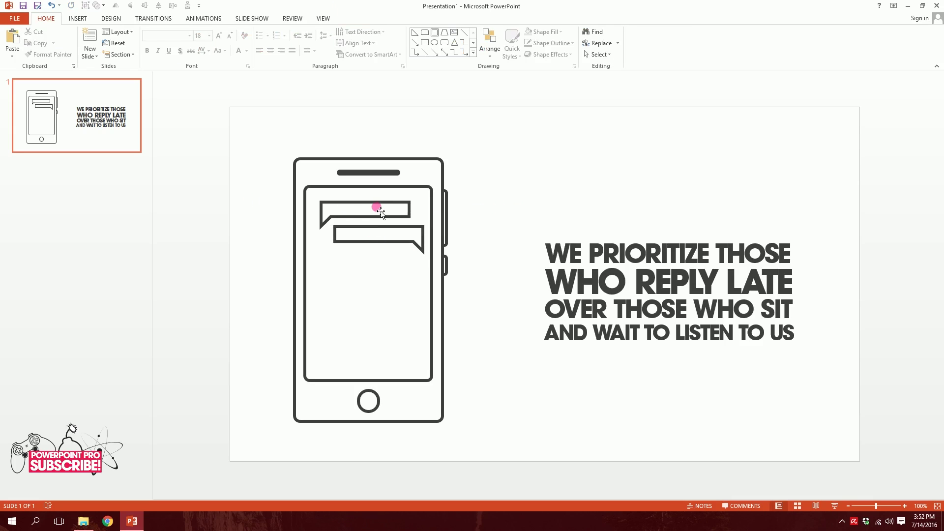
Copy the bubble pair further down the screen and add another bubble at the bottom.
left_click_drag(381, 200, 377, 199)
left_click(285, 203)
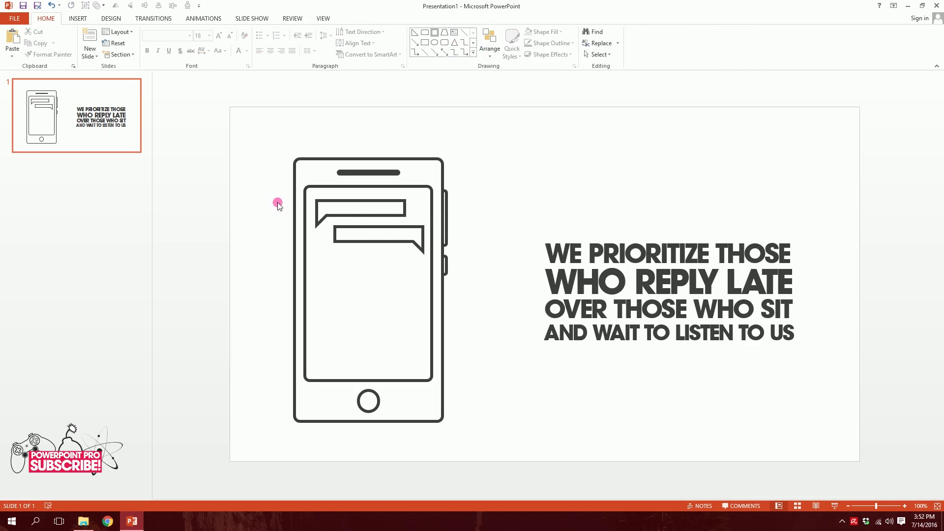
mouse_move(224, 182)
left_mouse_down()
mouse_move(445, 278)
mouse_move(437, 292)
left_mouse_up()
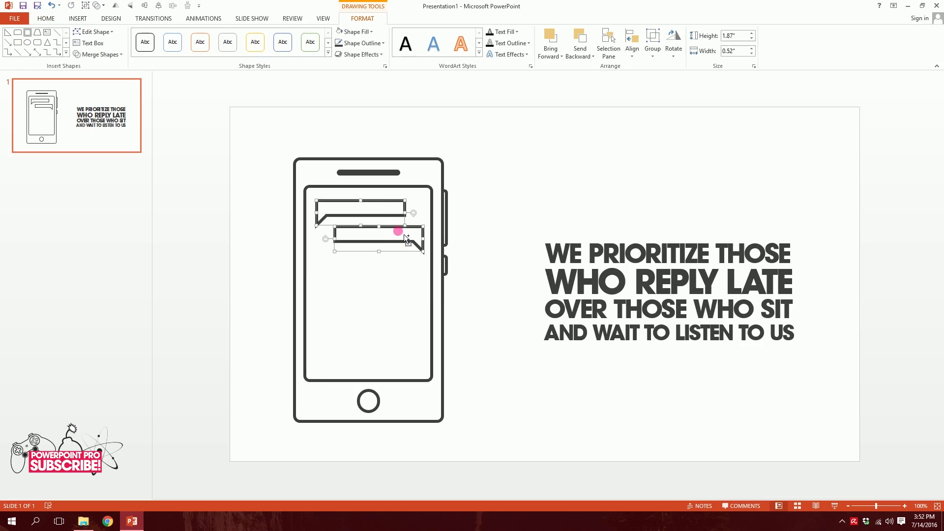
left_click_drag(397, 204, 396, 302)
left_click(249, 341)
left_click(359, 316)
left_click(362, 318)
left_click_drag(373, 305, 376, 355)
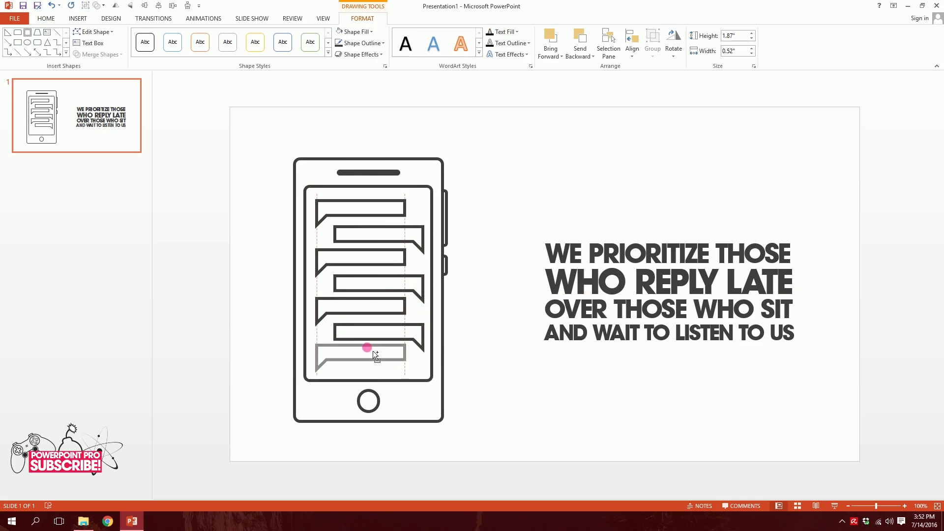